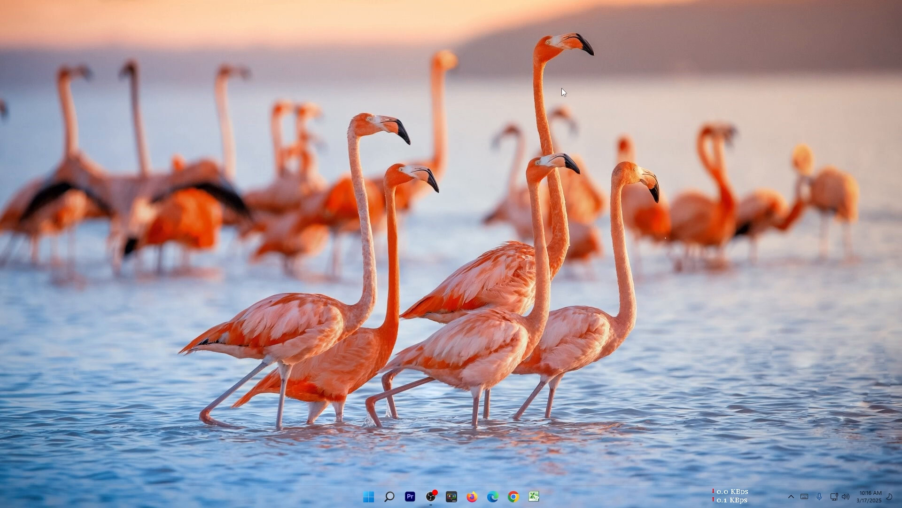
Open Windows Settings and check the General options under Privacy & security, including advertising ID and app launch tracking.
{"action": "left_click", "coordinate": [367, 493]}
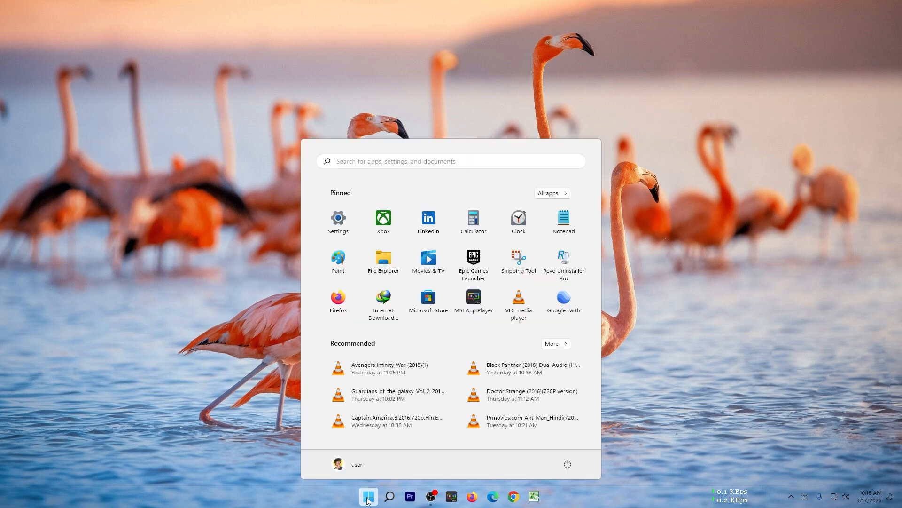
{"action": "left_click", "coordinate": [339, 219]}
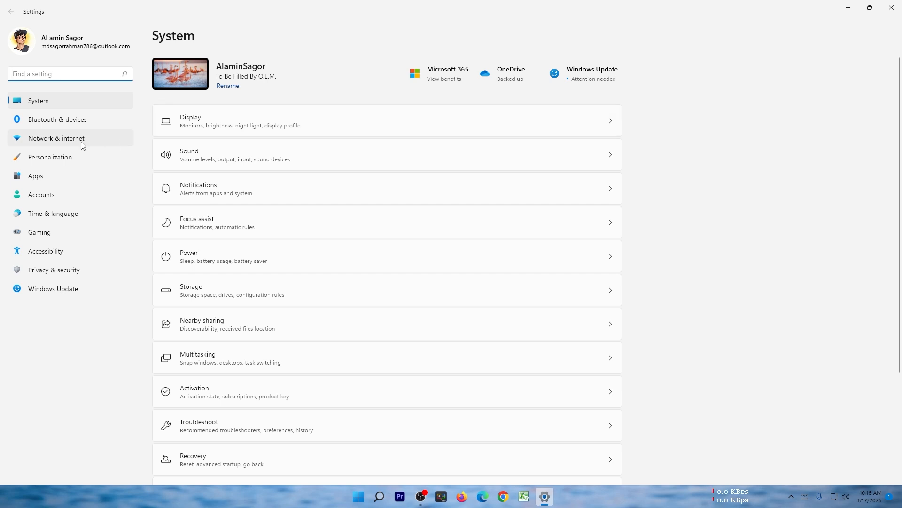
{"action": "left_click", "coordinate": [47, 272]}
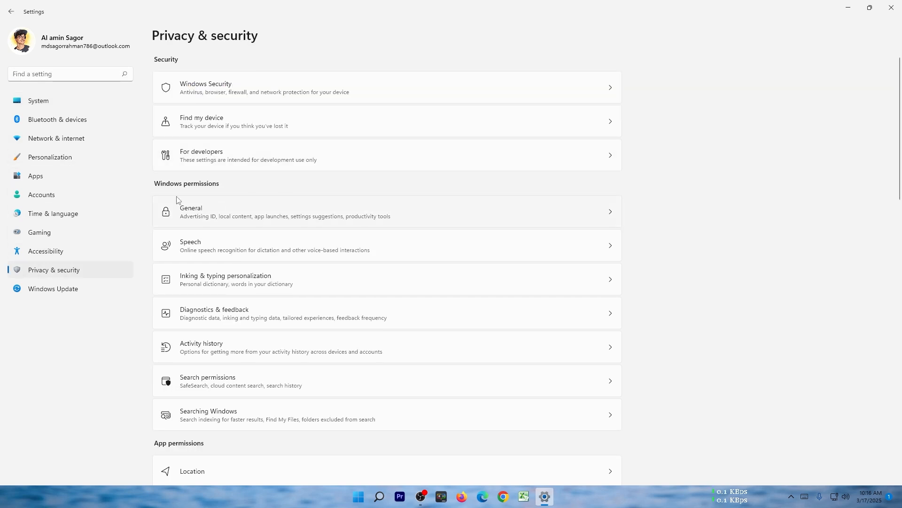
{"action": "left_click", "coordinate": [339, 213]}
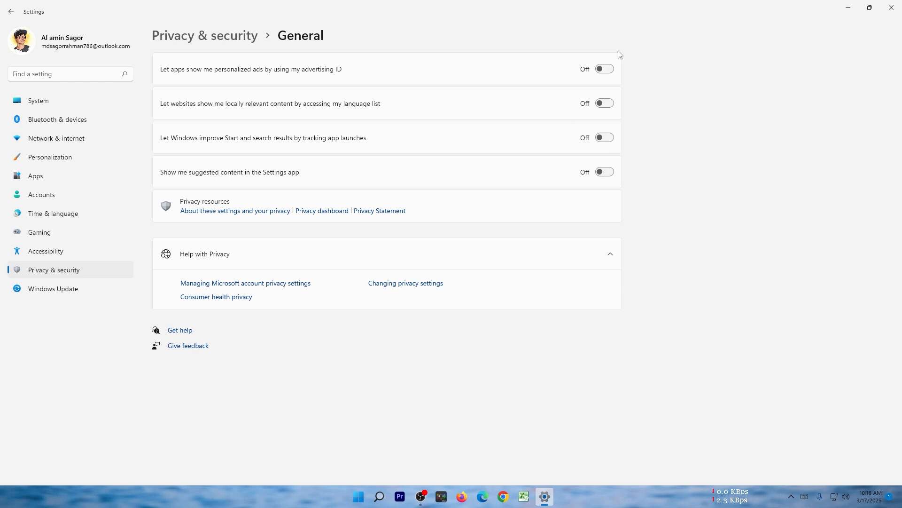
{"action": "left_click", "coordinate": [12, 11]}
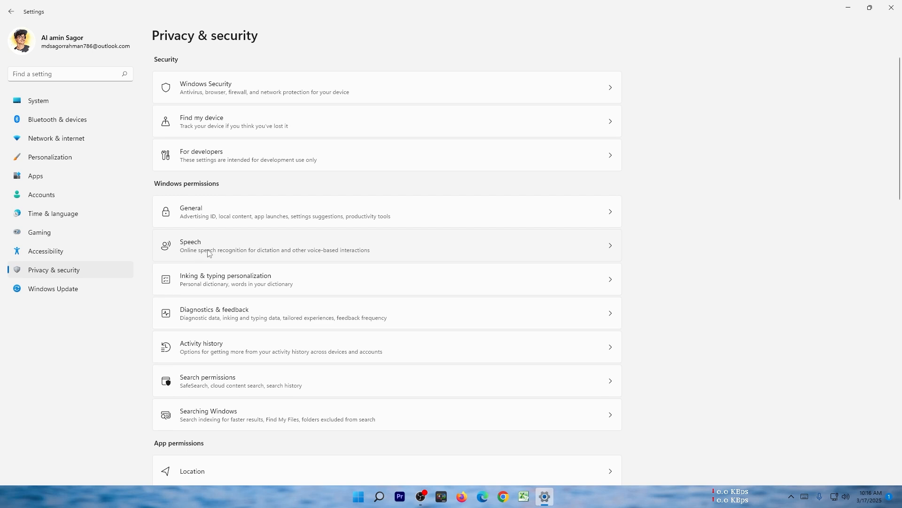
Check the online speech recognition setting and the personal inking and typing dictionary setting under Privacy & security.
{"action": "left_click", "coordinate": [258, 244]}
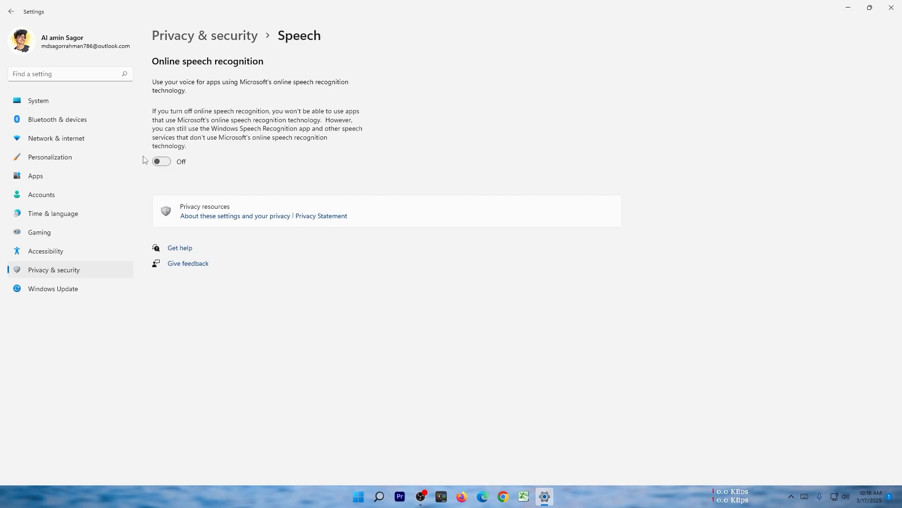
{"action": "left_click", "coordinate": [11, 11]}
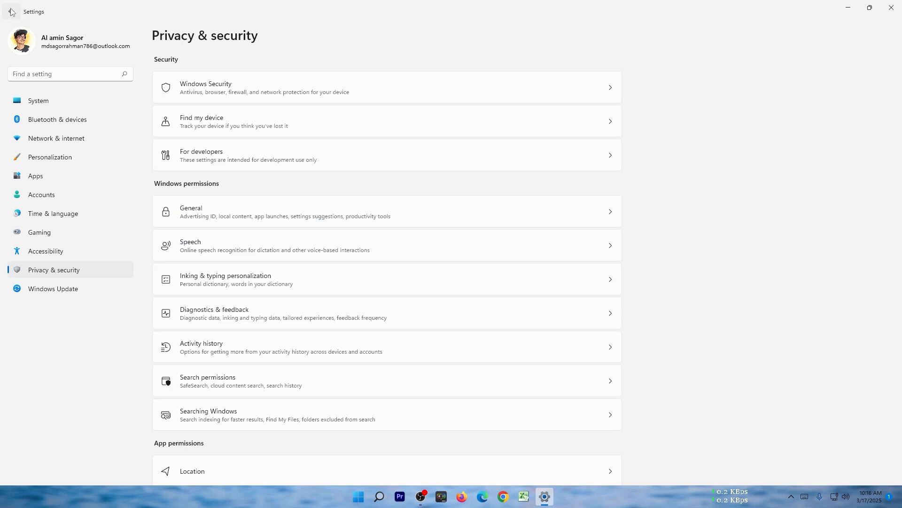
{"action": "left_click", "coordinate": [240, 282]}
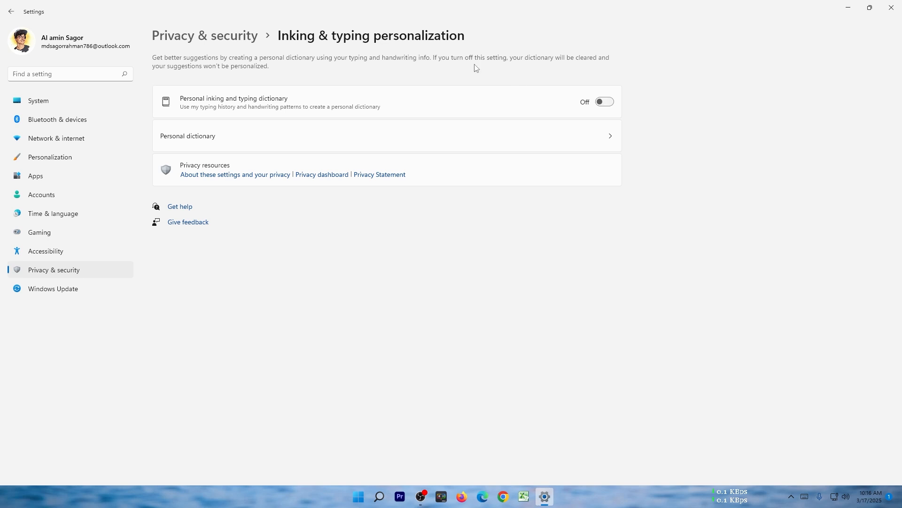
{"action": "left_click", "coordinate": [10, 11]}
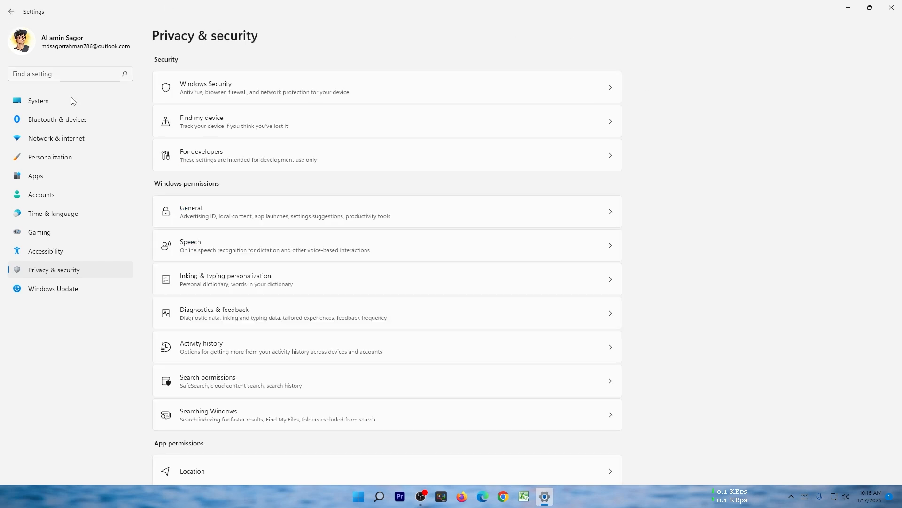
Review the Search permissions page, covering SafeSearch, cloud content search, device search history and search highlights.
{"action": "scroll", "coordinate": [291, 261], "scroll_direction": "down", "scroll_amount": 1}
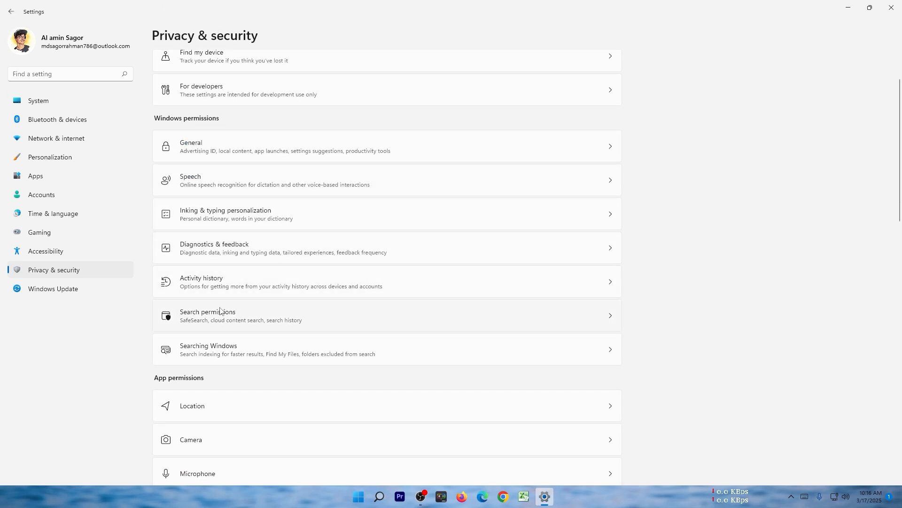
{"action": "left_click", "coordinate": [219, 322]}
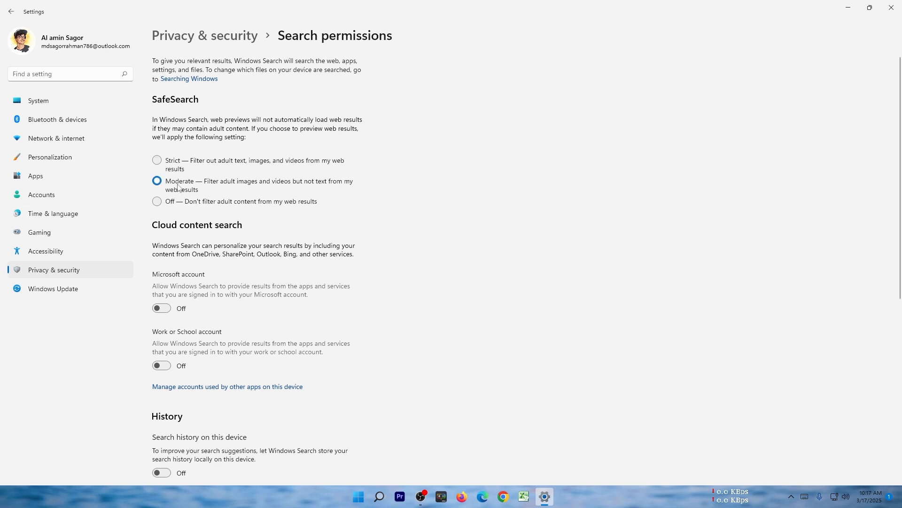
{"action": "scroll", "coordinate": [229, 182], "scroll_direction": "down", "scroll_amount": 2}
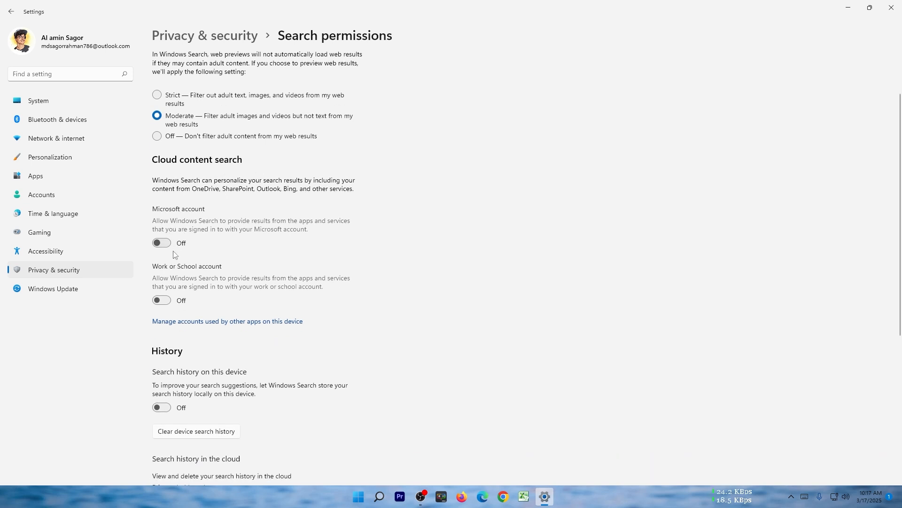
{"action": "scroll", "coordinate": [170, 245], "scroll_direction": "down", "scroll_amount": 3}
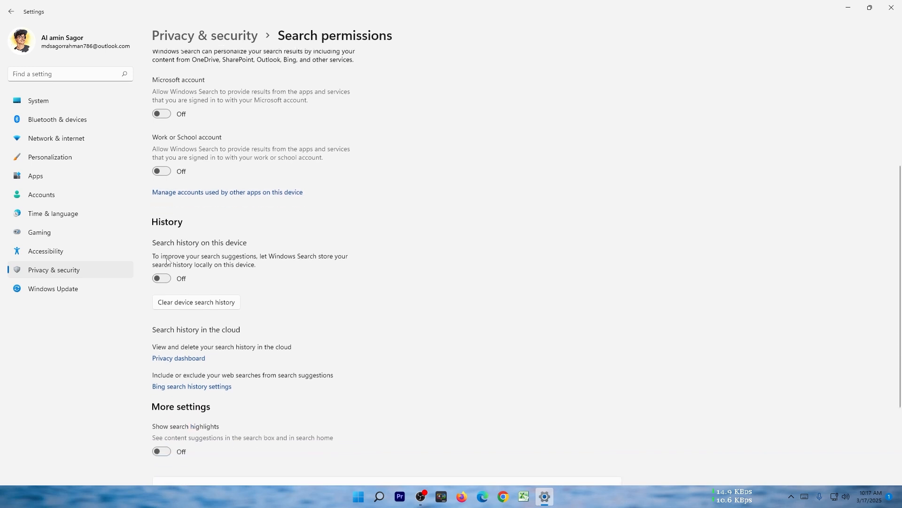
{"action": "scroll", "coordinate": [178, 244], "scroll_direction": "down", "scroll_amount": 1}
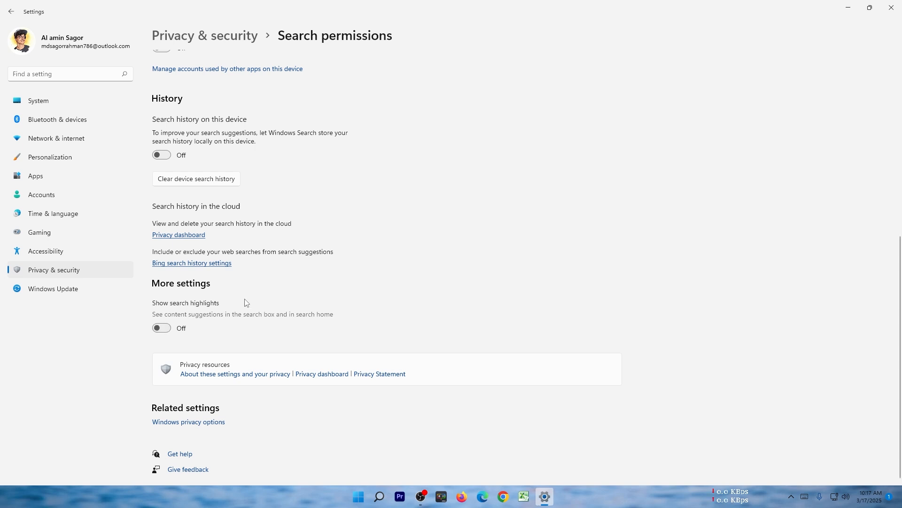
{"action": "left_click", "coordinate": [12, 15]}
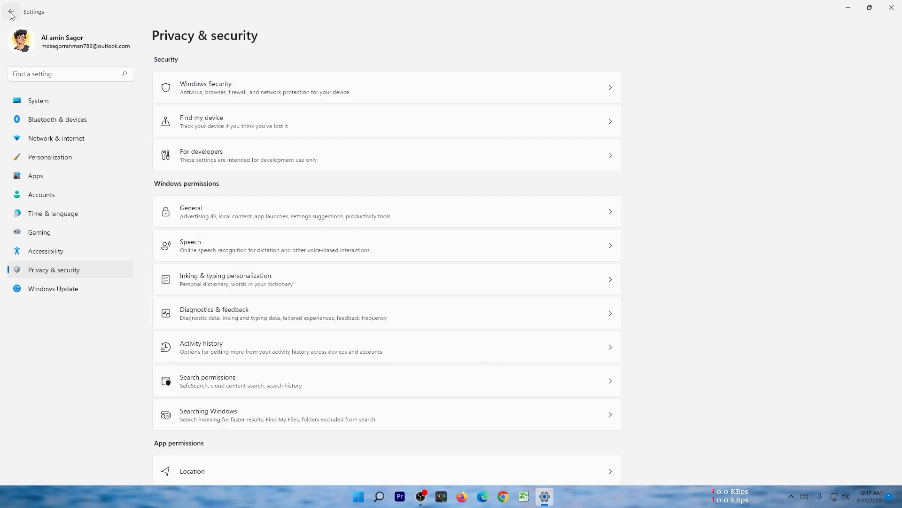
Review the Searching Windows page, covering indexing power settings, the Find my files mode and the excluded folders.
{"action": "scroll", "coordinate": [227, 261], "scroll_direction": "down", "scroll_amount": 2}
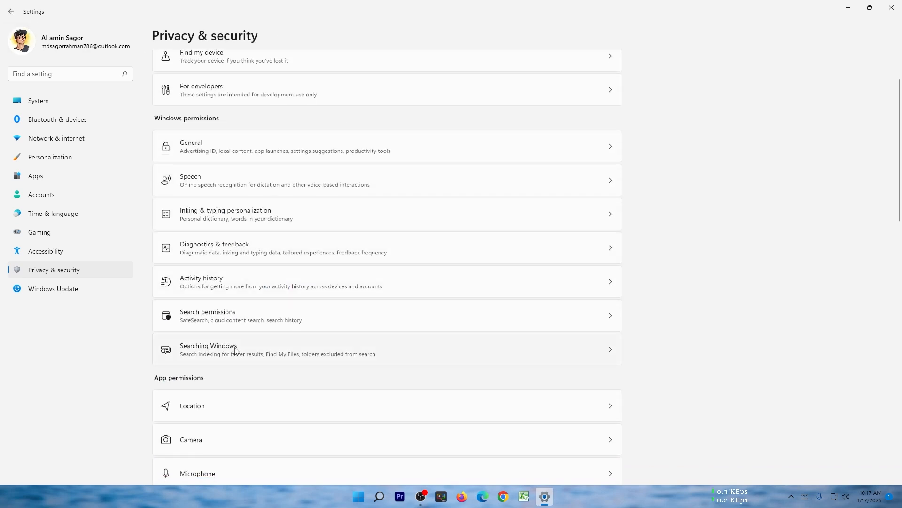
{"action": "left_click", "coordinate": [236, 350]}
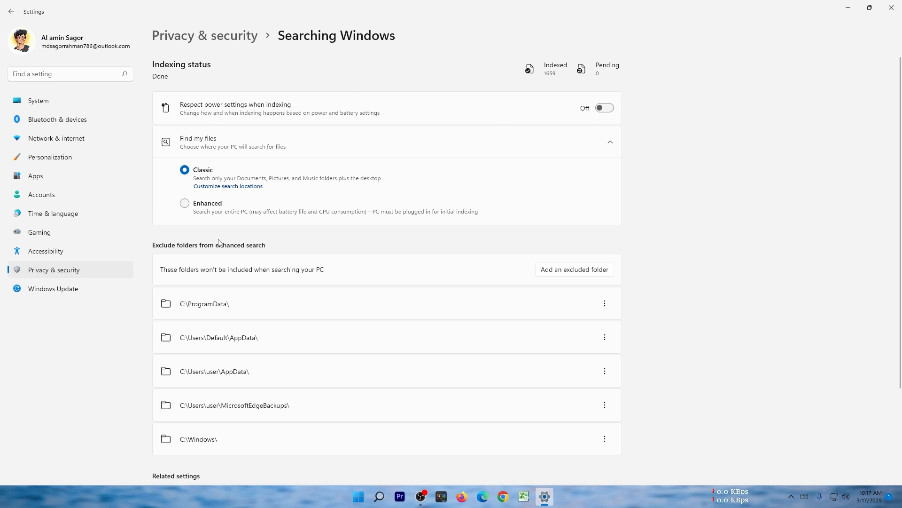
{"action": "scroll", "coordinate": [272, 375], "scroll_direction": "down", "scroll_amount": 3}
{"action": "scroll", "coordinate": [272, 374], "scroll_direction": "up", "scroll_amount": 3}
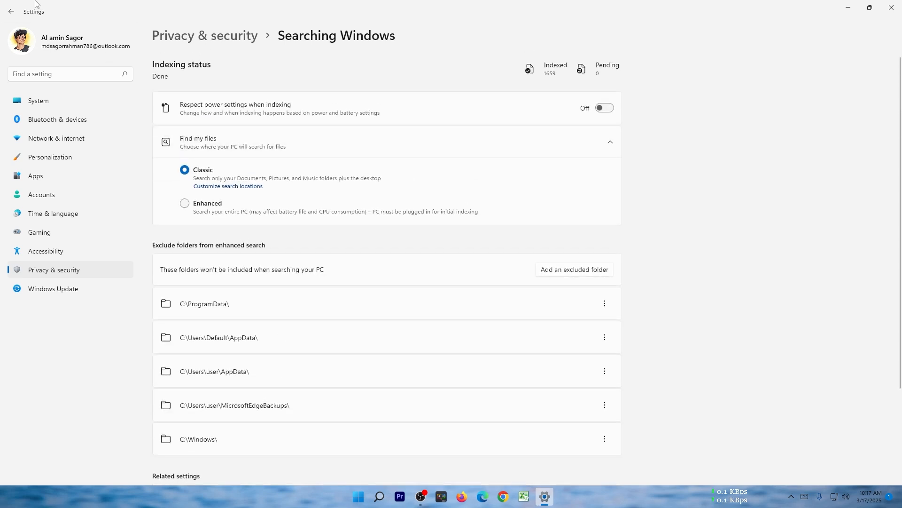
{"action": "left_click", "coordinate": [11, 12]}
Check the Location app permission page for the location services setting and per-app access.
{"action": "scroll", "coordinate": [344, 310], "scroll_direction": "down", "scroll_amount": 1}
{"action": "scroll", "coordinate": [345, 310], "scroll_direction": "down", "scroll_amount": 3}
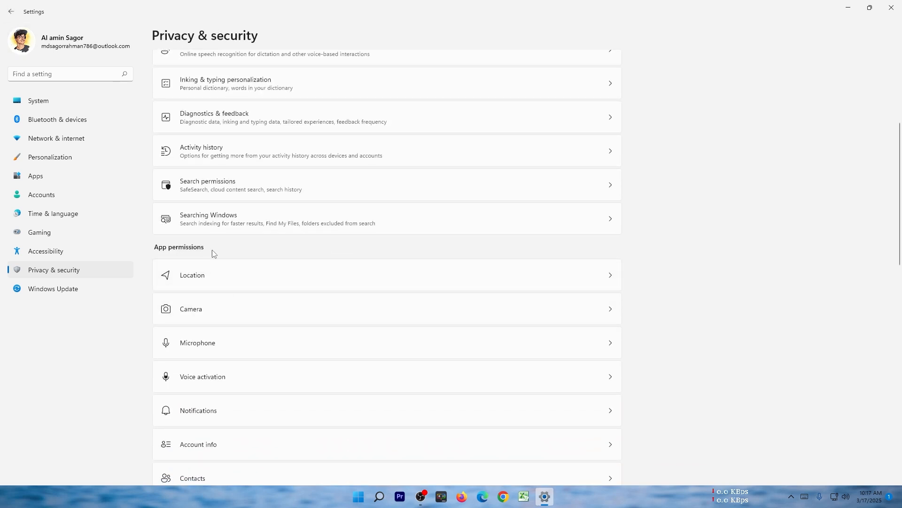
{"action": "scroll", "coordinate": [618, 282], "scroll_direction": "down", "scroll_amount": 1}
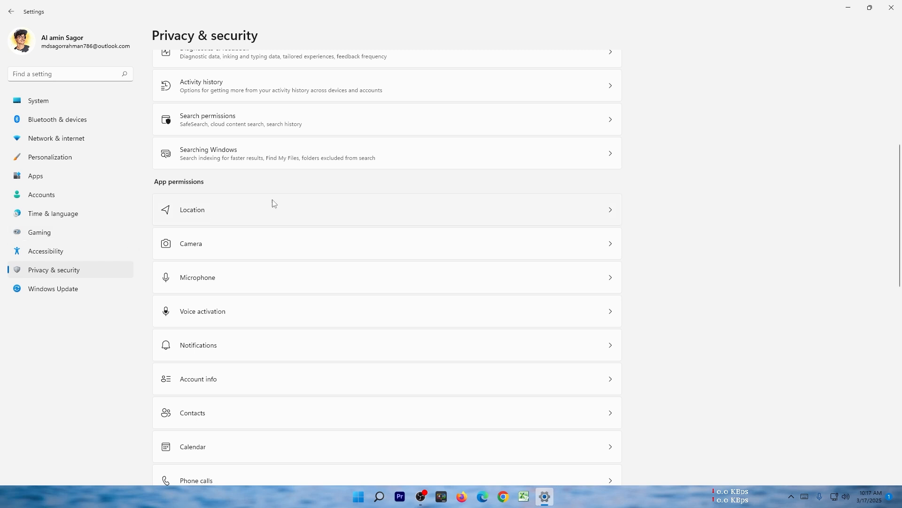
{"action": "scroll", "coordinate": [357, 213], "scroll_direction": "down", "scroll_amount": 1}
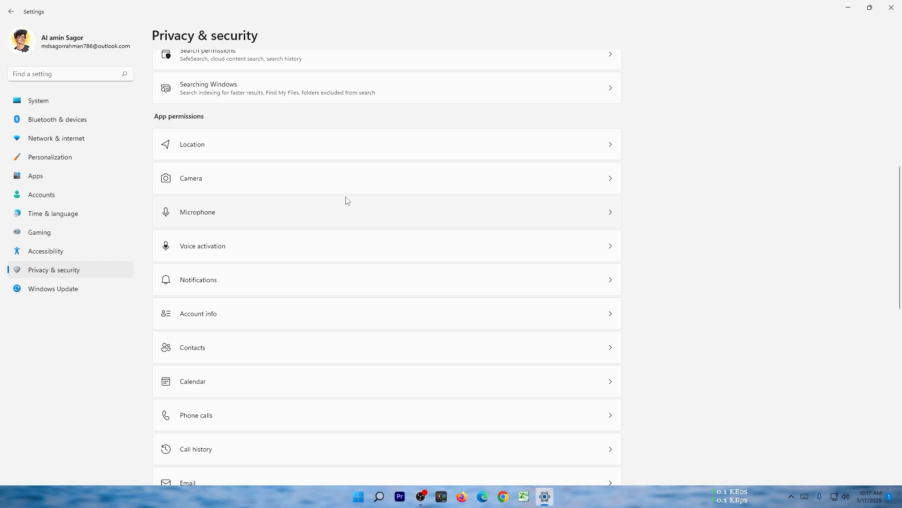
{"action": "left_click", "coordinate": [383, 155]}
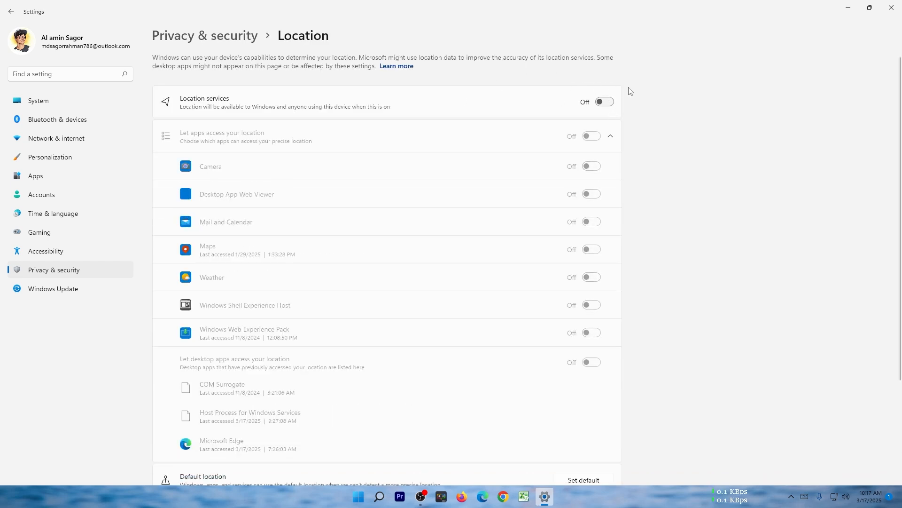
{"action": "left_click", "coordinate": [11, 11]}
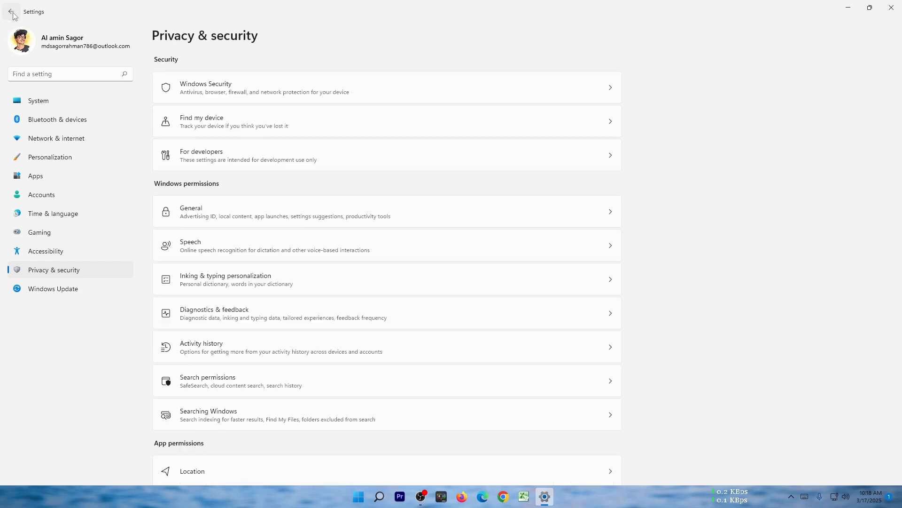
Look through the full list of app permissions under Privacy & security, from Location to Screenshots and apps.
{"action": "scroll", "coordinate": [309, 200], "scroll_direction": "down", "scroll_amount": 8}
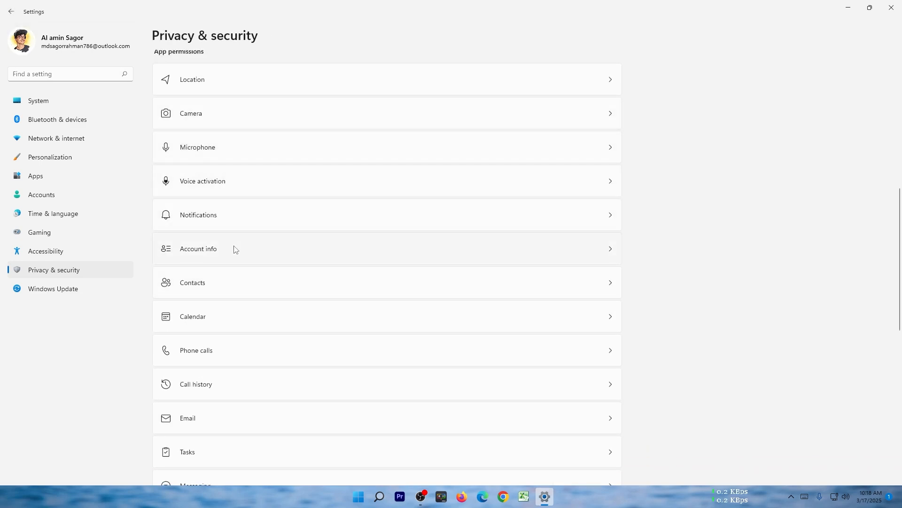
{"action": "scroll", "coordinate": [276, 278], "scroll_direction": "down", "scroll_amount": 10}
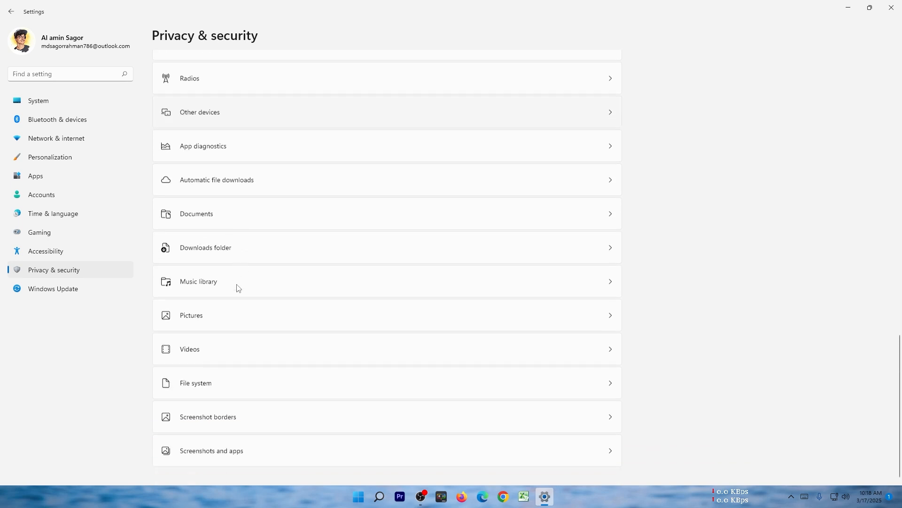
{"action": "scroll", "coordinate": [201, 443], "scroll_direction": "up", "scroll_amount": 7}
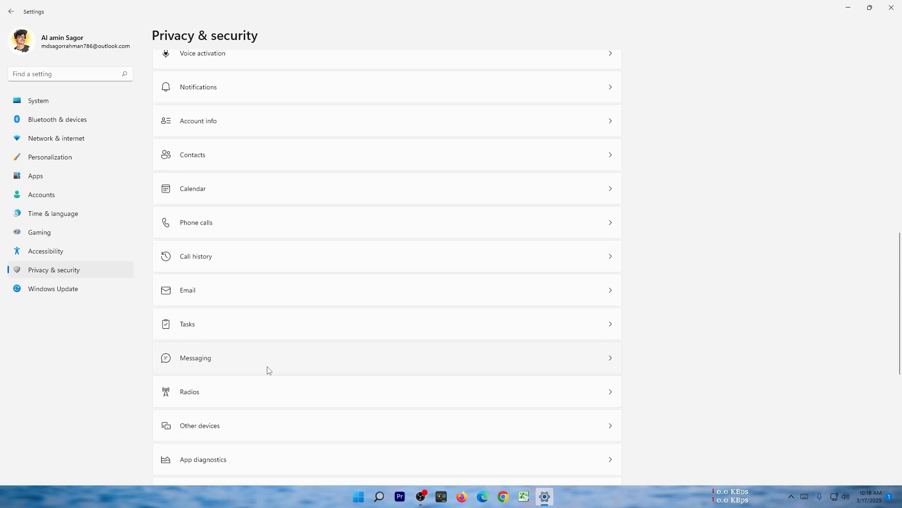
{"action": "scroll", "coordinate": [294, 190], "scroll_direction": "up", "scroll_amount": 5}
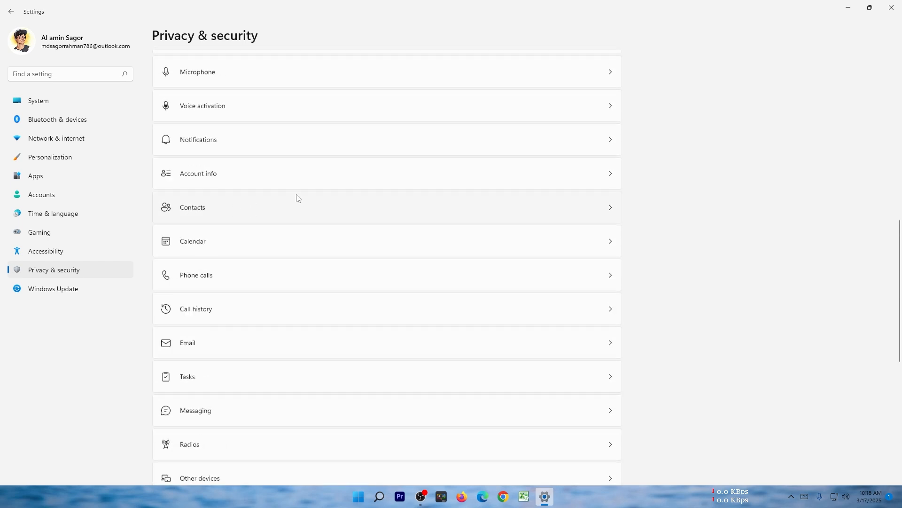
{"action": "scroll", "coordinate": [170, 90], "scroll_direction": "up", "scroll_amount": 5}
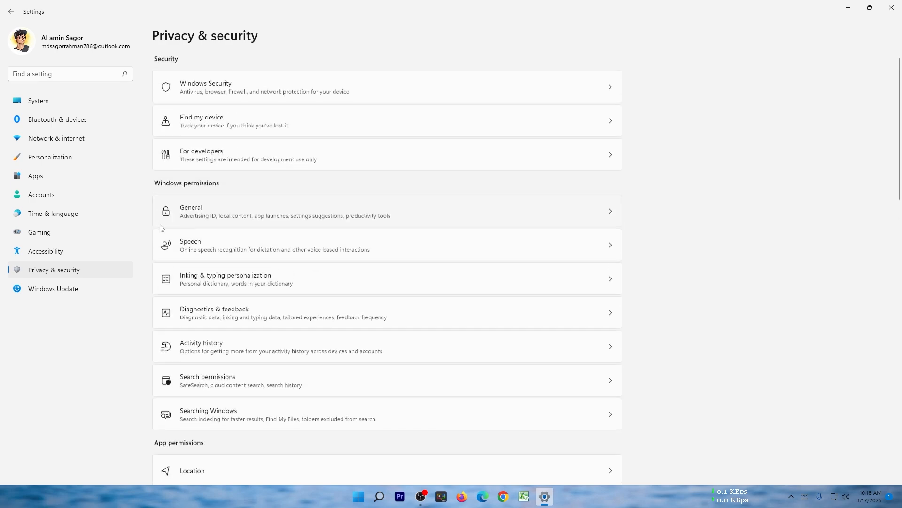
Check the transparency effects setting in the Colors page of Personalization and close Settings.
{"action": "left_click", "coordinate": [40, 162]}
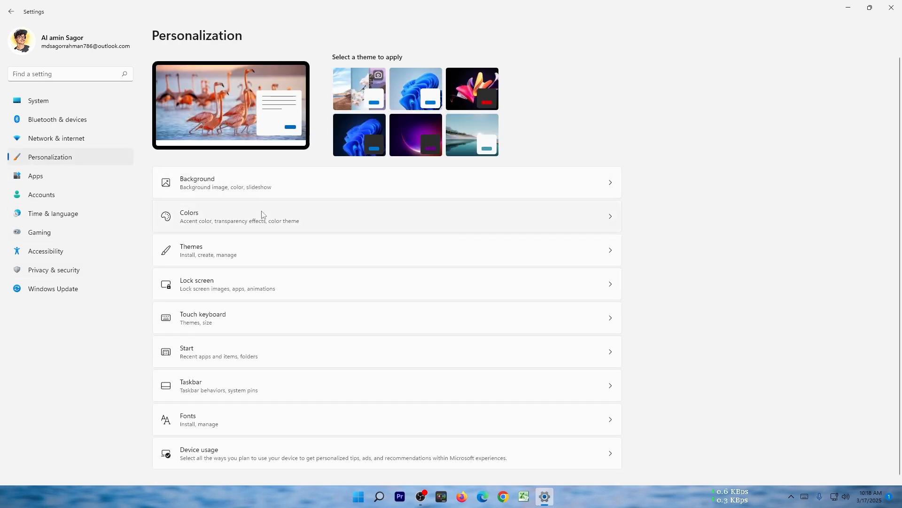
{"action": "left_click", "coordinate": [262, 215]}
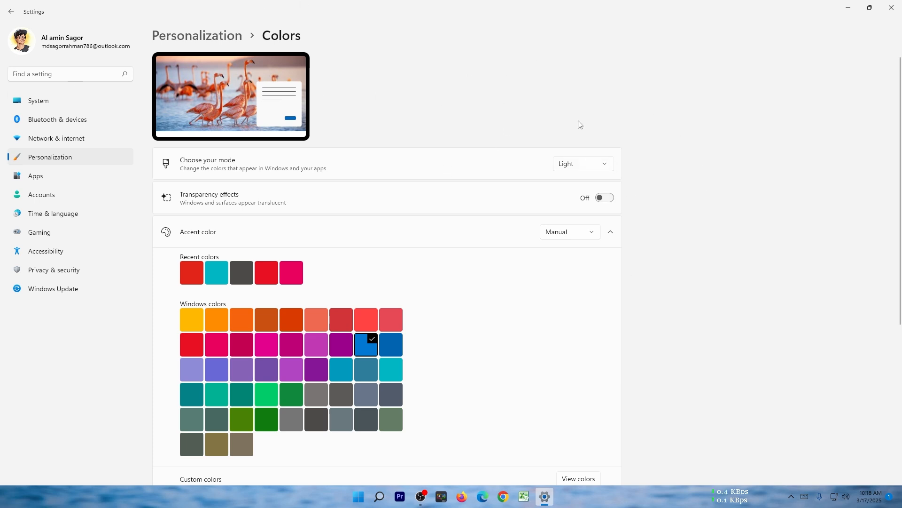
{"action": "left_click", "coordinate": [891, 7]}
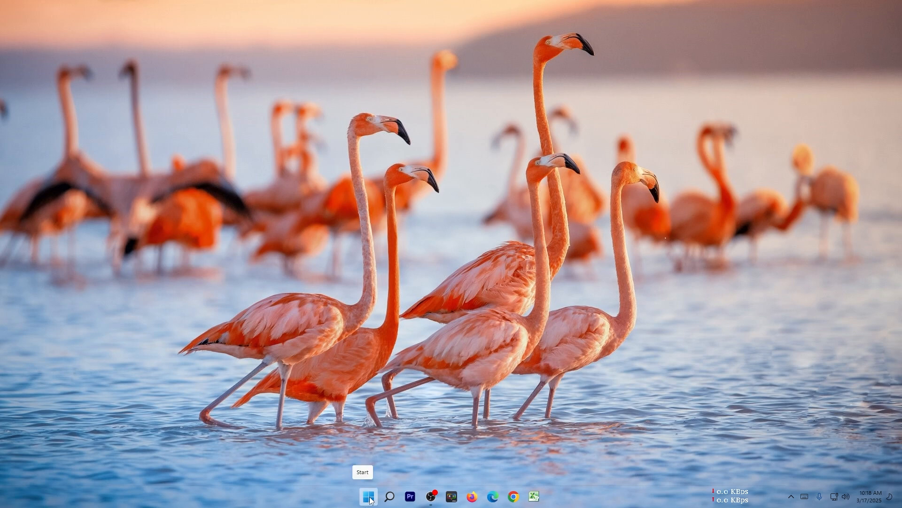
Open Task Manager and look through the startup programs with their status and startup impact.
{"action": "right_click", "coordinate": [369, 498]}
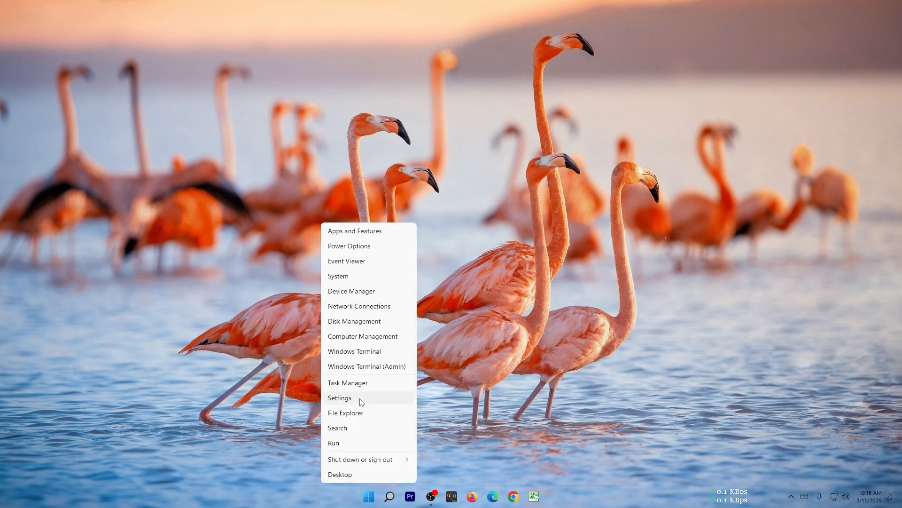
{"action": "left_click", "coordinate": [352, 384]}
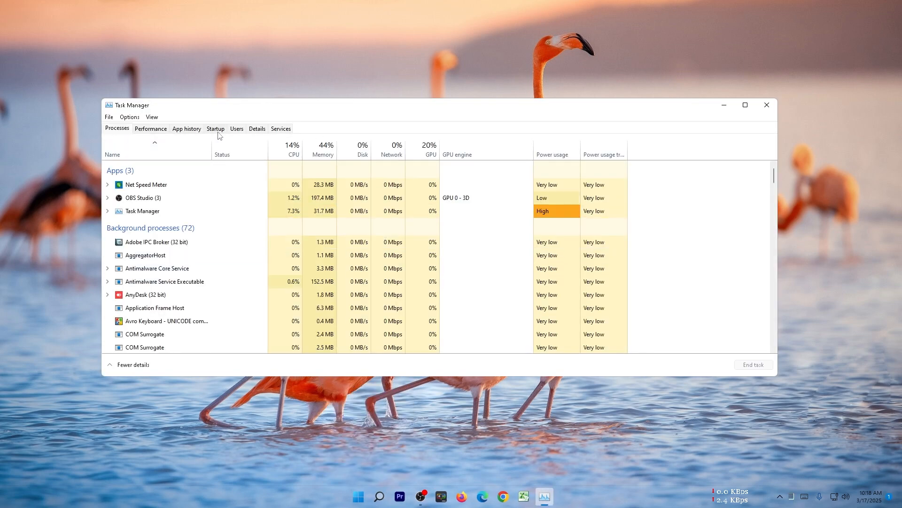
{"action": "left_click", "coordinate": [217, 129]}
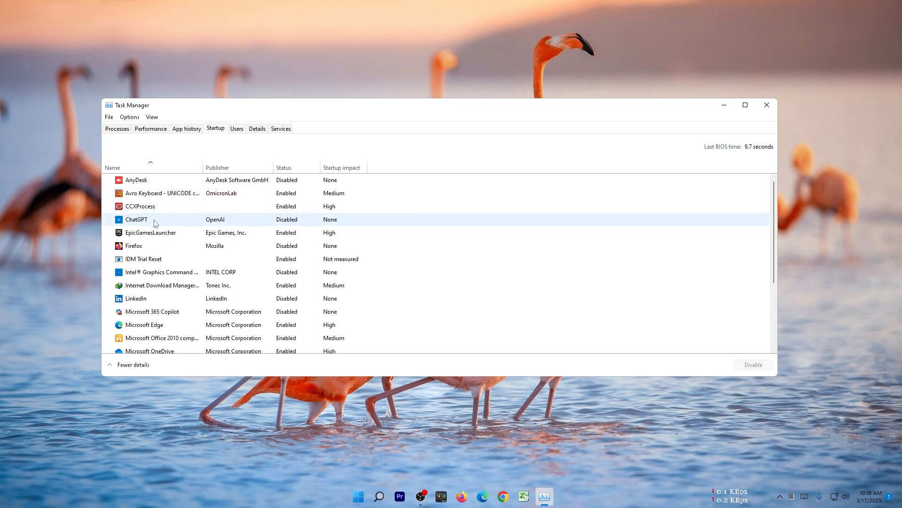
{"action": "scroll", "coordinate": [159, 249], "scroll_direction": "down", "scroll_amount": 3}
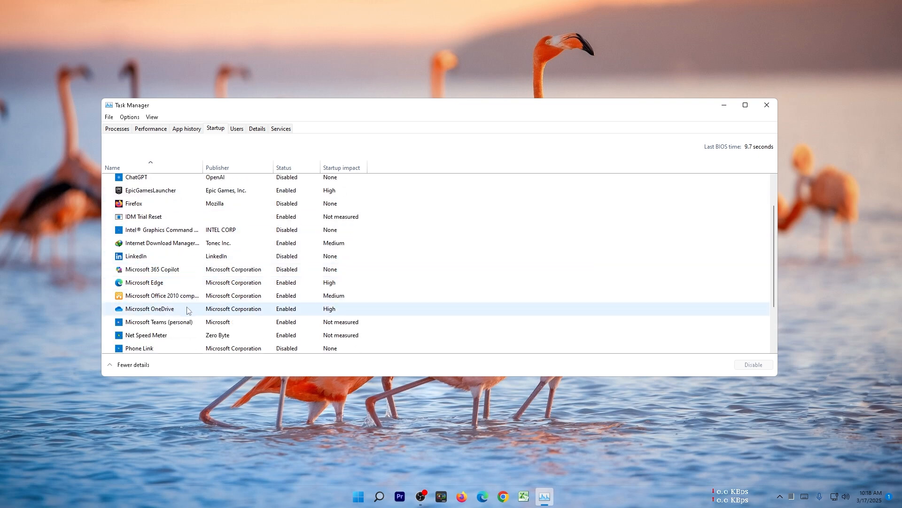
{"action": "scroll", "coordinate": [189, 310], "scroll_direction": "down", "scroll_amount": 3}
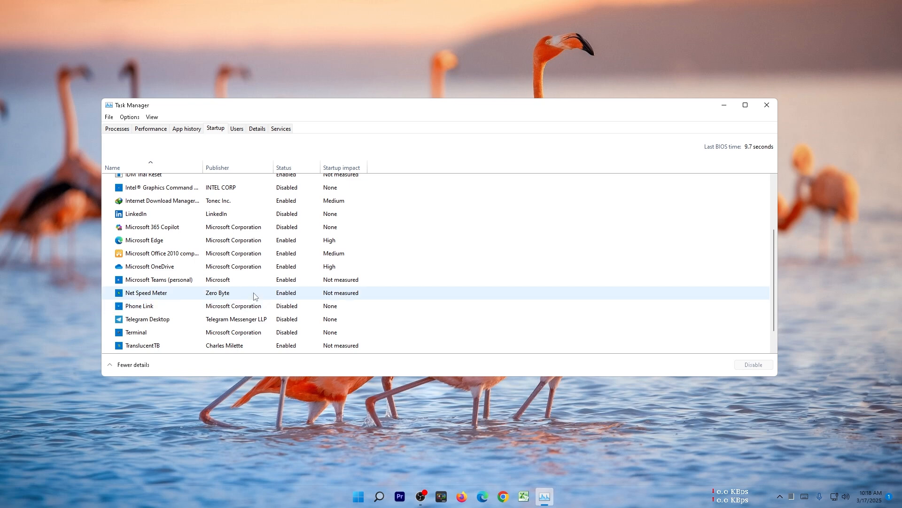
{"action": "scroll", "coordinate": [221, 301], "scroll_direction": "up", "scroll_amount": 3}
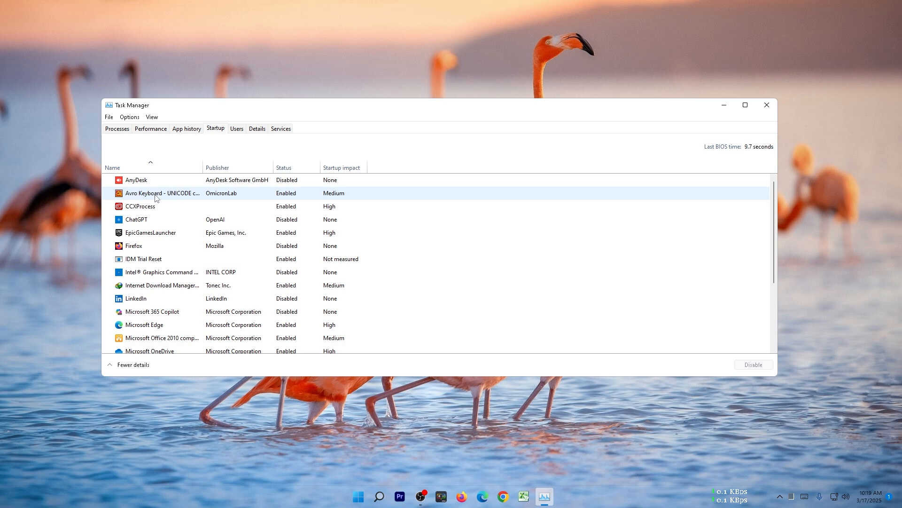
Check the enable and disable options for the Avro Keyboard and AnyDesk startup entries and close Task Manager.
{"action": "right_click", "coordinate": [286, 193]}
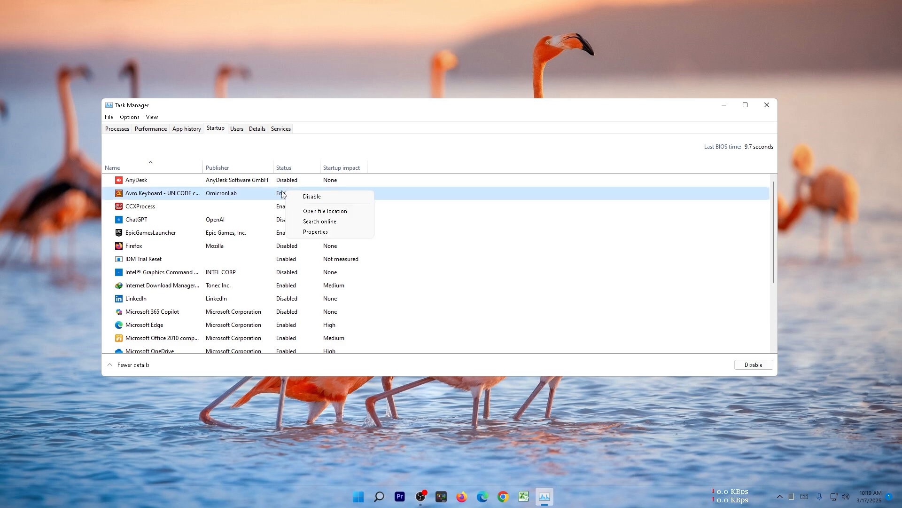
{"action": "left_click", "coordinate": [313, 198]}
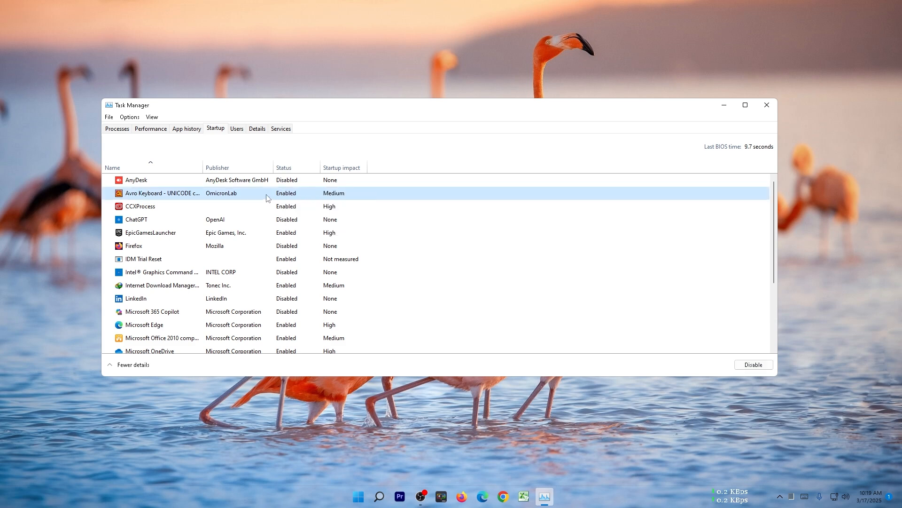
{"action": "right_click", "coordinate": [276, 185]}
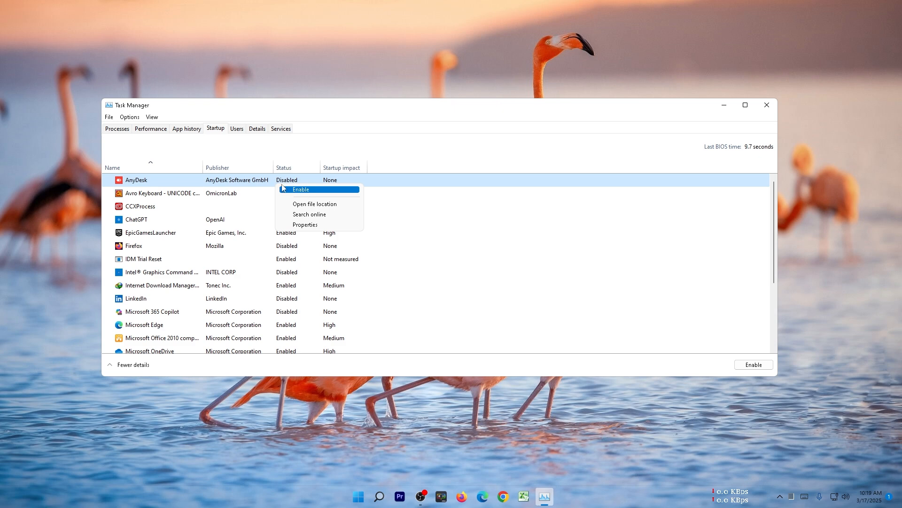
{"action": "left_click", "coordinate": [259, 180]}
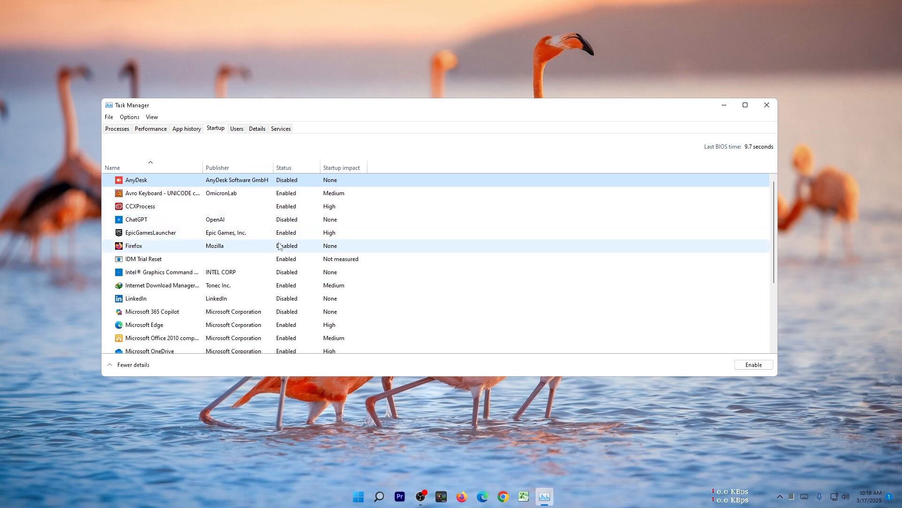
{"action": "scroll", "coordinate": [268, 248], "scroll_direction": "down", "scroll_amount": 1}
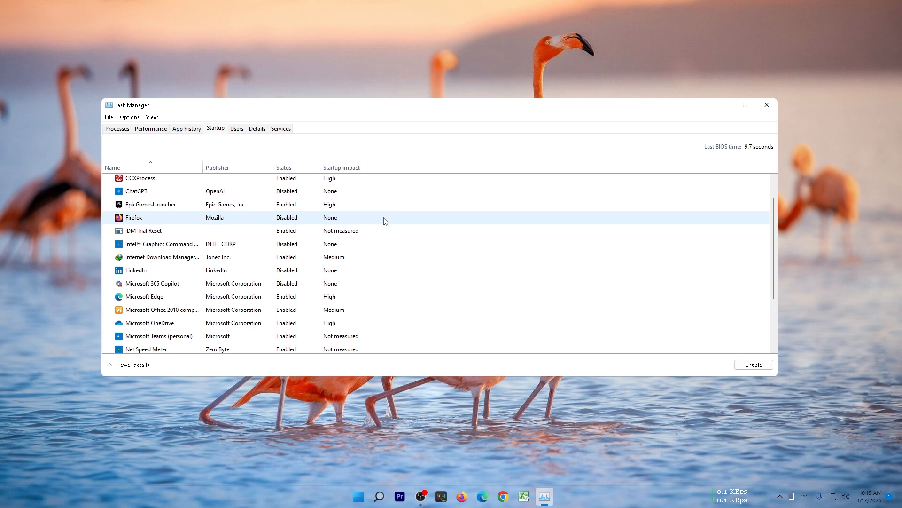
{"action": "left_click", "coordinate": [774, 106]}
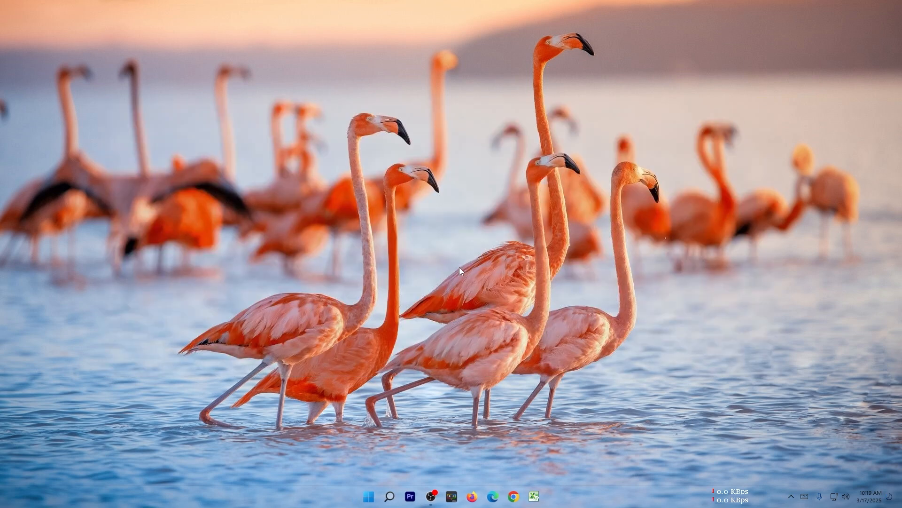
Search for sysdm.cpl to open System Properties and bring up the advanced Performance Options.
{"action": "left_click", "coordinate": [390, 496]}
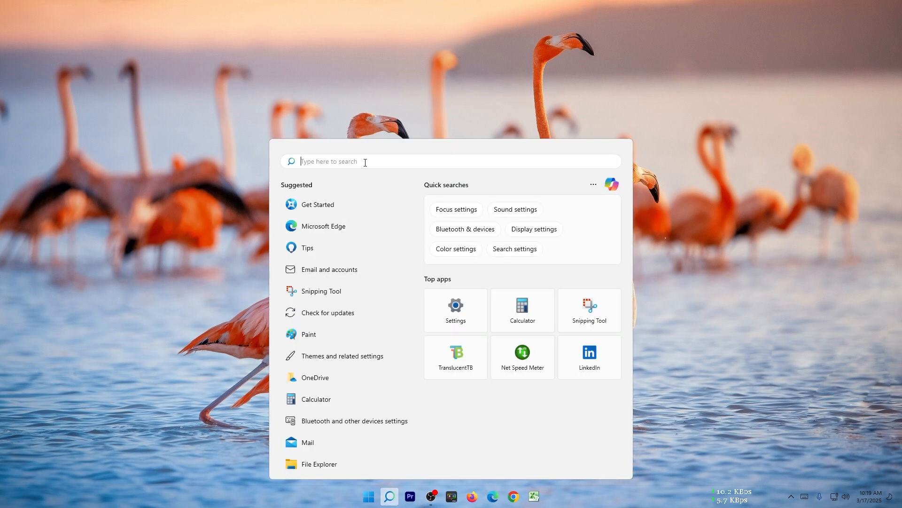
{"action": "type", "text": "sy"}
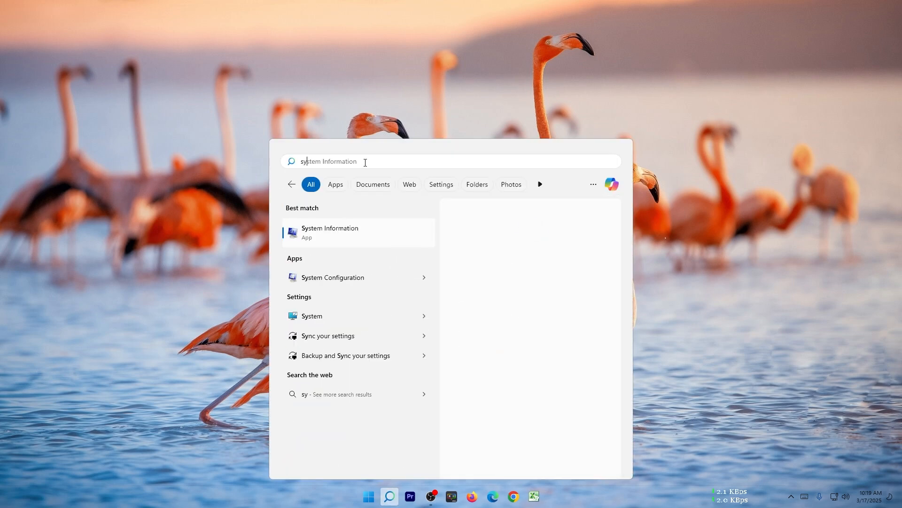
{"action": "type", "text": "sdm."}
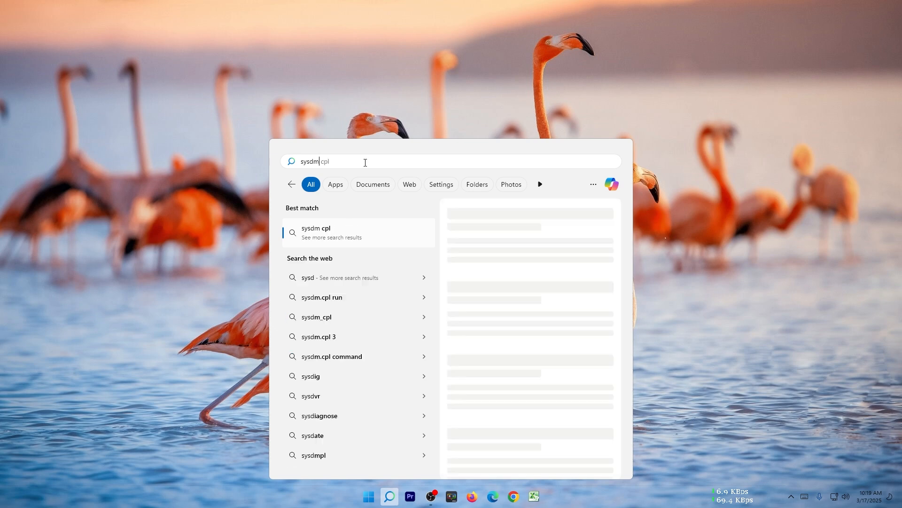
{"action": "type", "text": "cpl"}
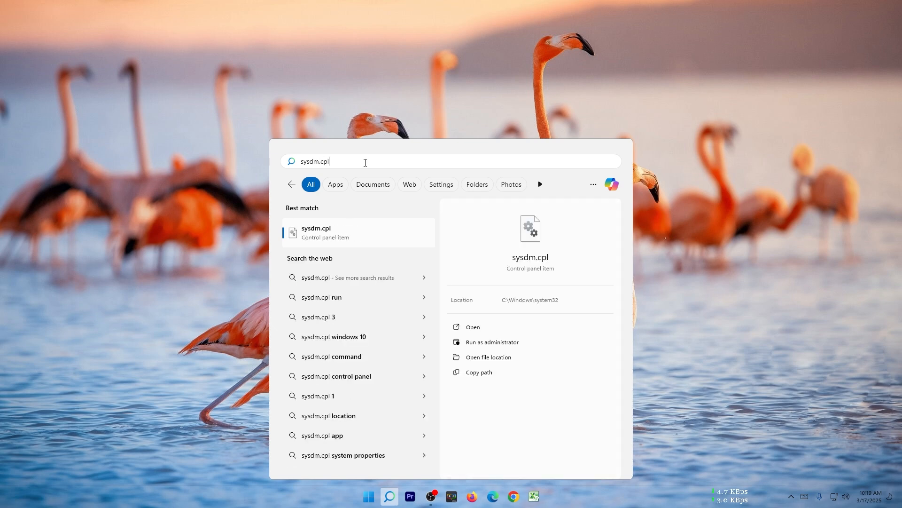
{"action": "key", "text": "Return"}
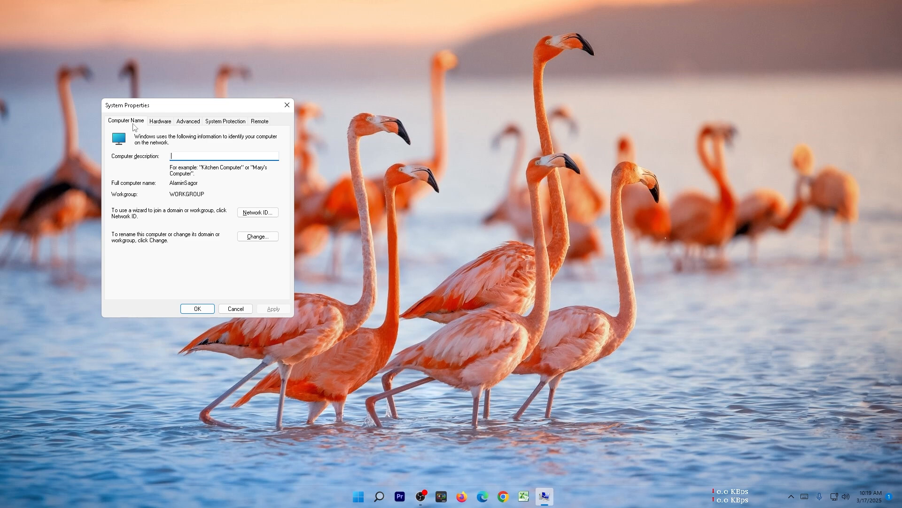
{"action": "left_click", "coordinate": [194, 124]}
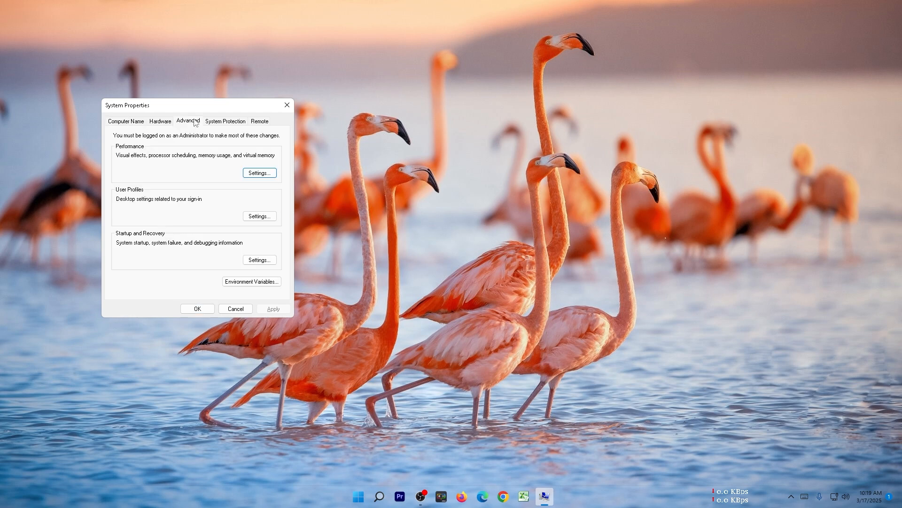
{"action": "left_click", "coordinate": [257, 174]}
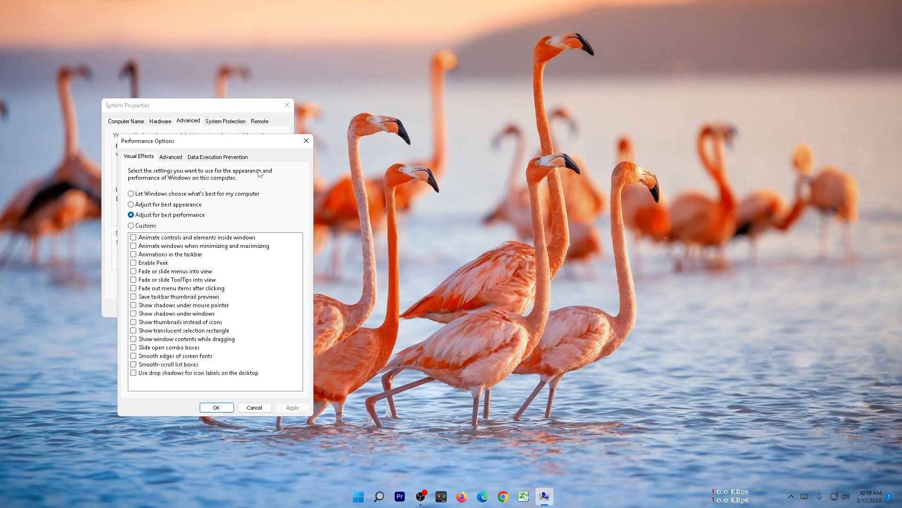
Apply the "Adjust for best performance" visual effects setting and close System Properties.
{"action": "left_click_drag", "start_coordinate": [192, 141], "coordinate": [368, 107]}
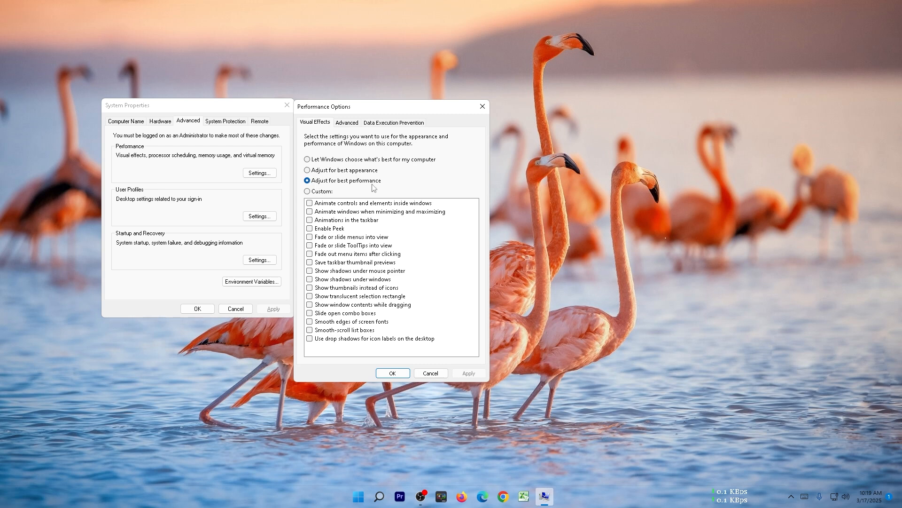
{"action": "left_click", "coordinate": [326, 183]}
{"action": "left_click", "coordinate": [469, 374]}
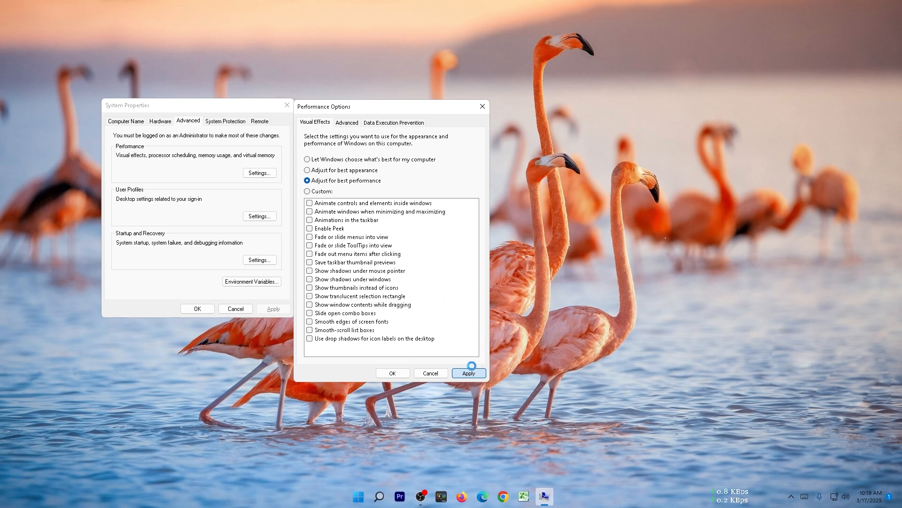
{"action": "left_click", "coordinate": [389, 374]}
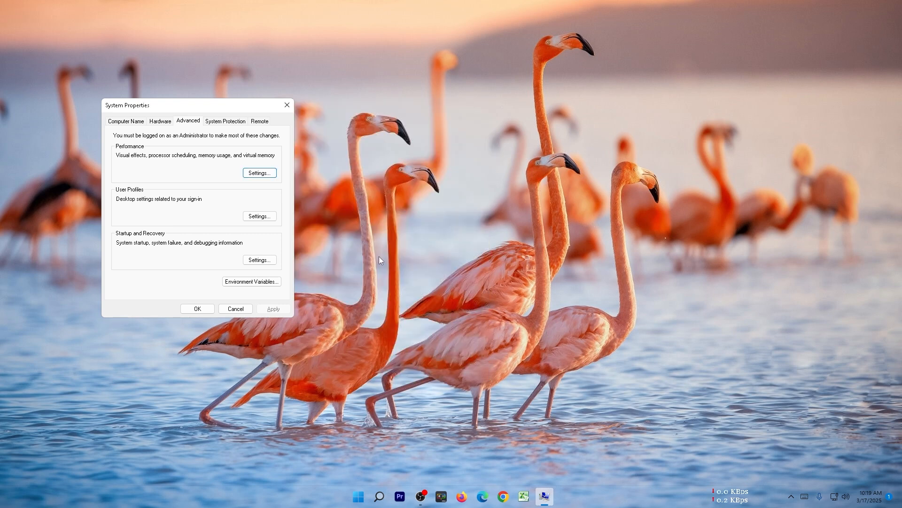
{"action": "left_click", "coordinate": [287, 105]}
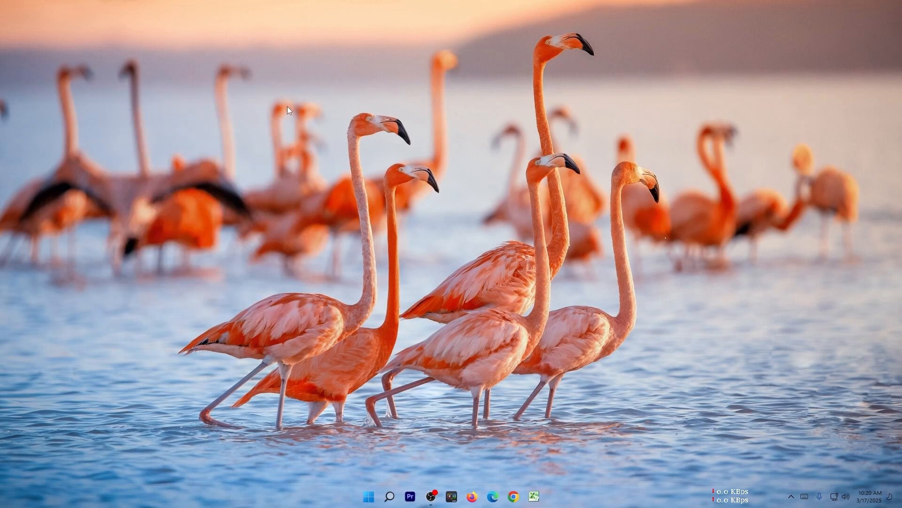
Search for appwiz.cpl and open the Programs and Features list of installed programs.
{"action": "left_click", "coordinate": [393, 500]}
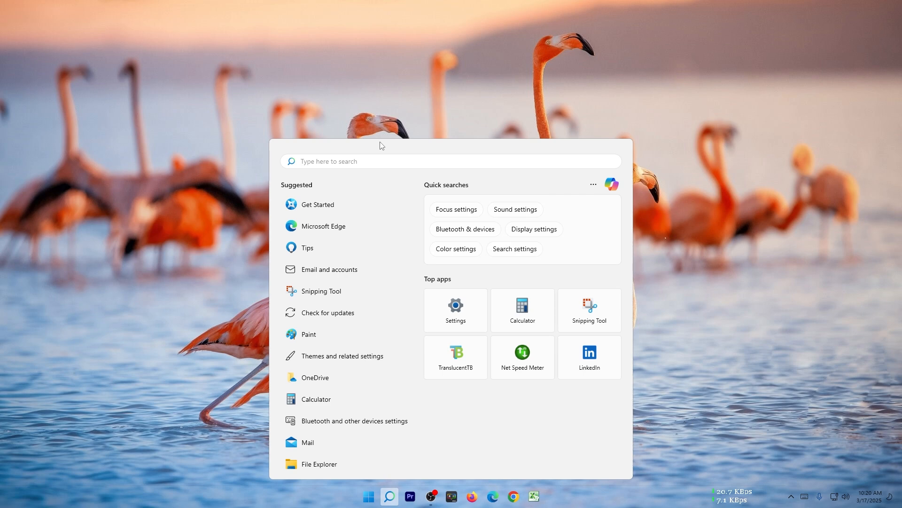
{"action": "type", "text": "appw"}
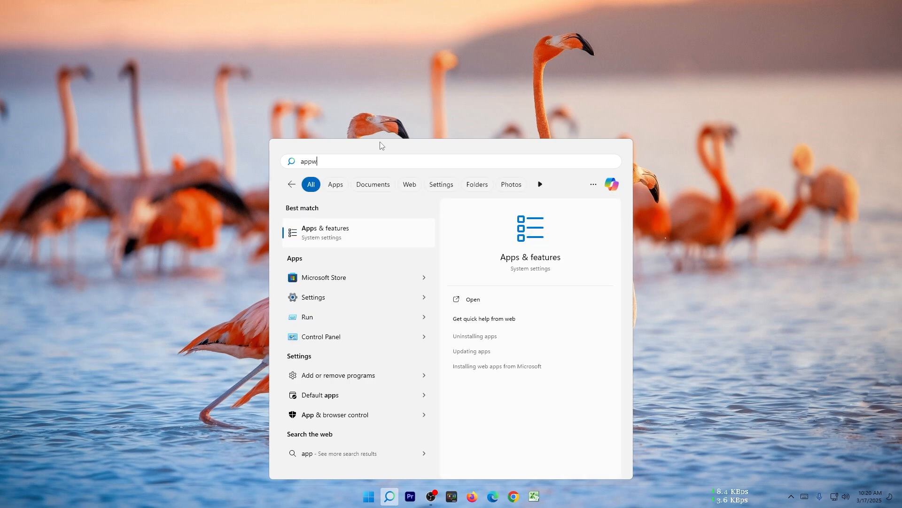
{"action": "type", "text": "iz."}
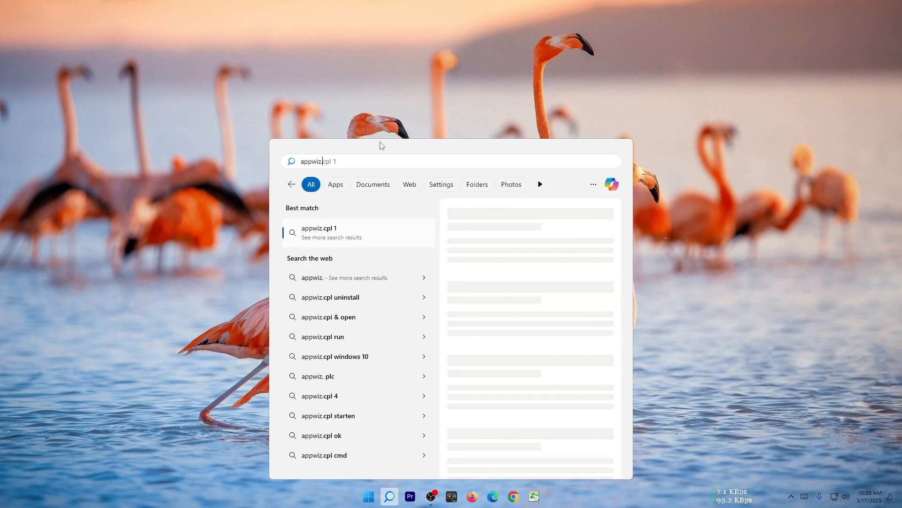
{"action": "type", "text": "cpl"}
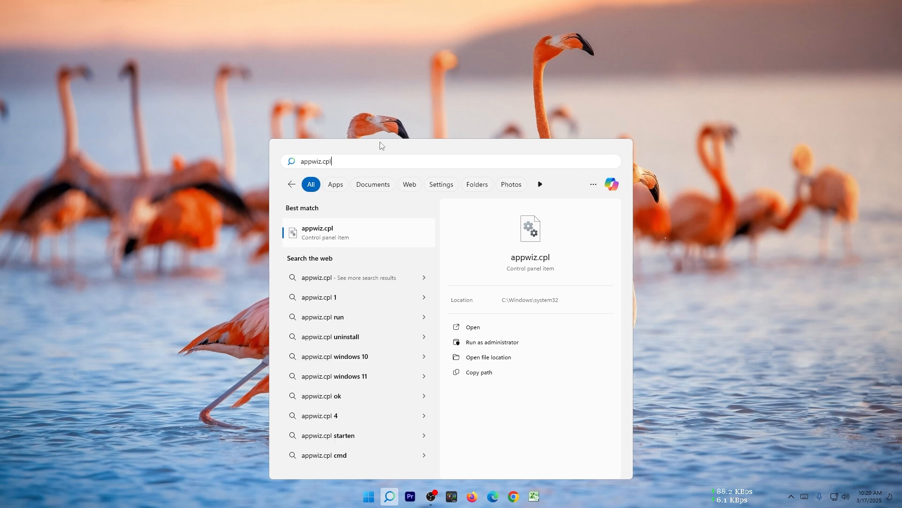
{"action": "key", "text": "Return"}
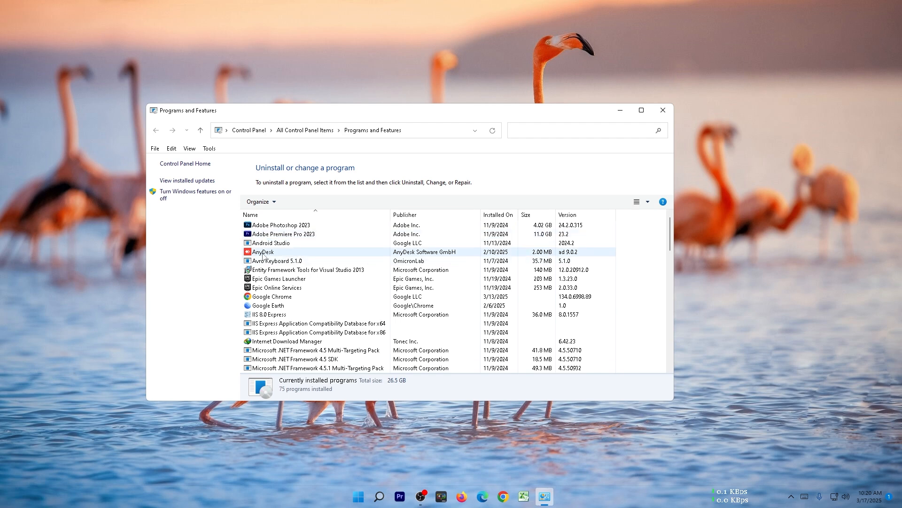
View the uninstall options for AnyDesk without removing the program and close Programs and Features.
{"action": "left_click", "coordinate": [354, 257]}
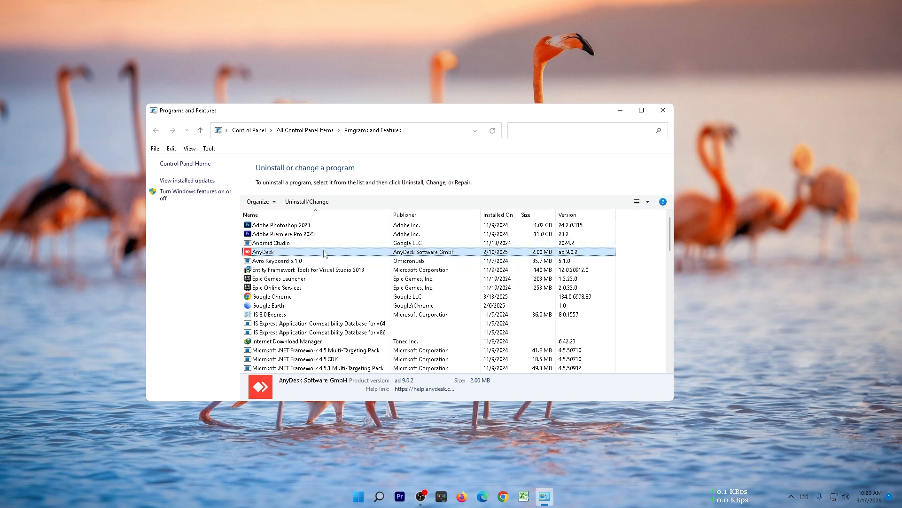
{"action": "right_click", "coordinate": [285, 255]}
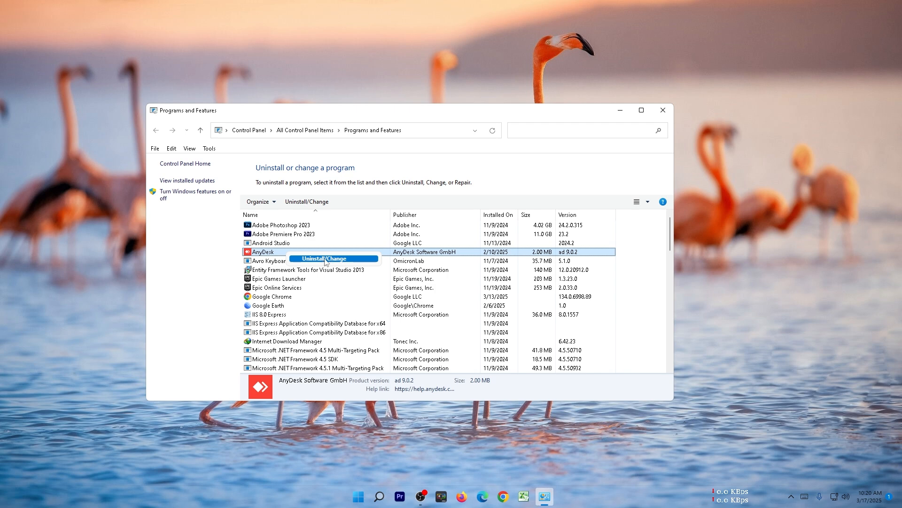
{"action": "left_click", "coordinate": [273, 254]}
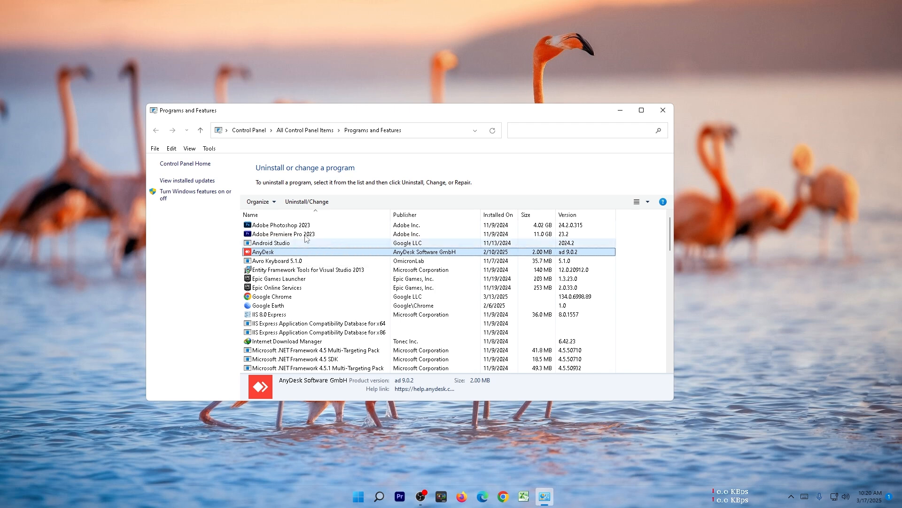
{"action": "left_click", "coordinate": [303, 202]}
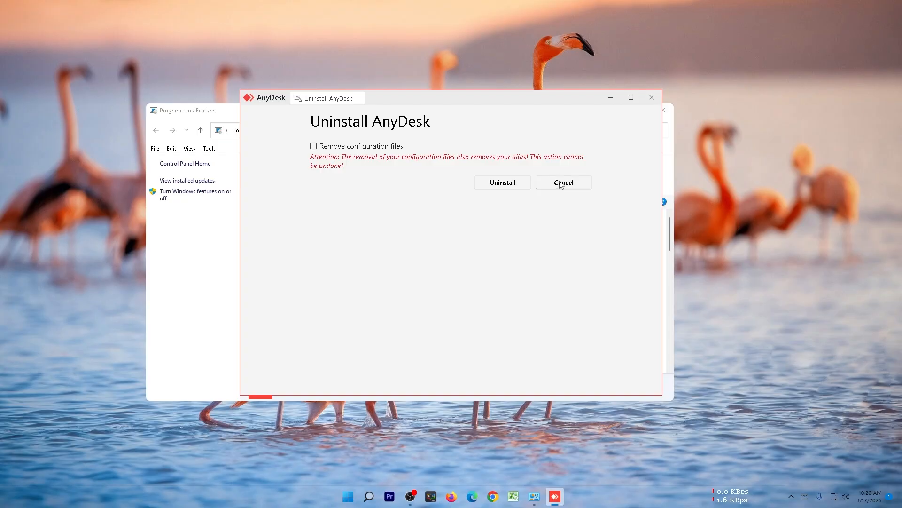
{"action": "left_click", "coordinate": [564, 184]}
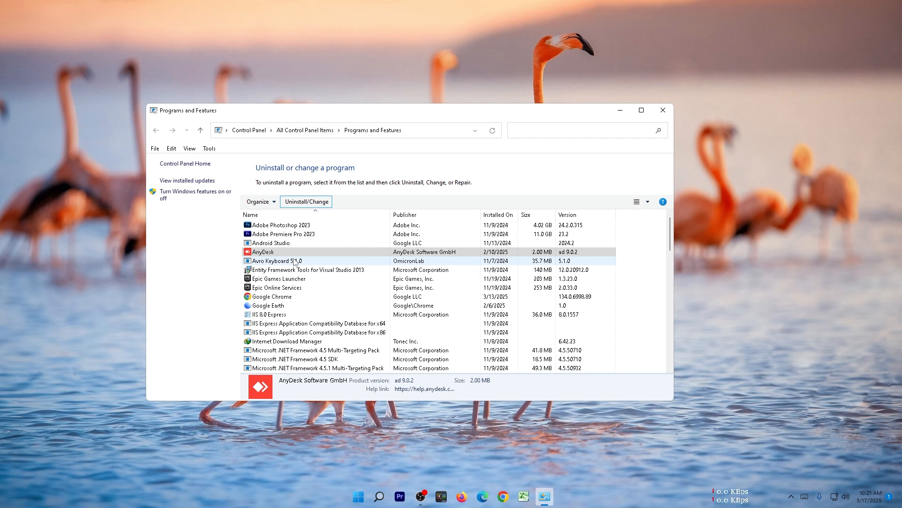
{"action": "left_click", "coordinate": [292, 254]}
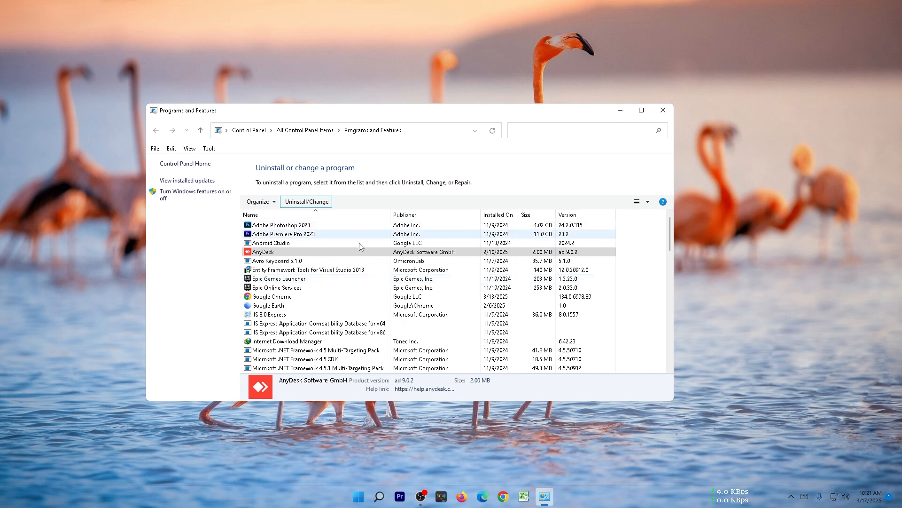
{"action": "left_click", "coordinate": [666, 112]}
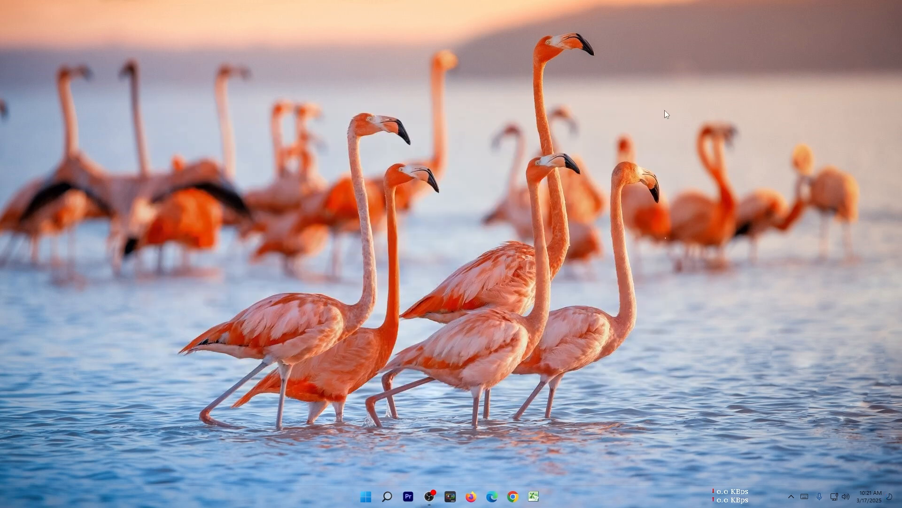